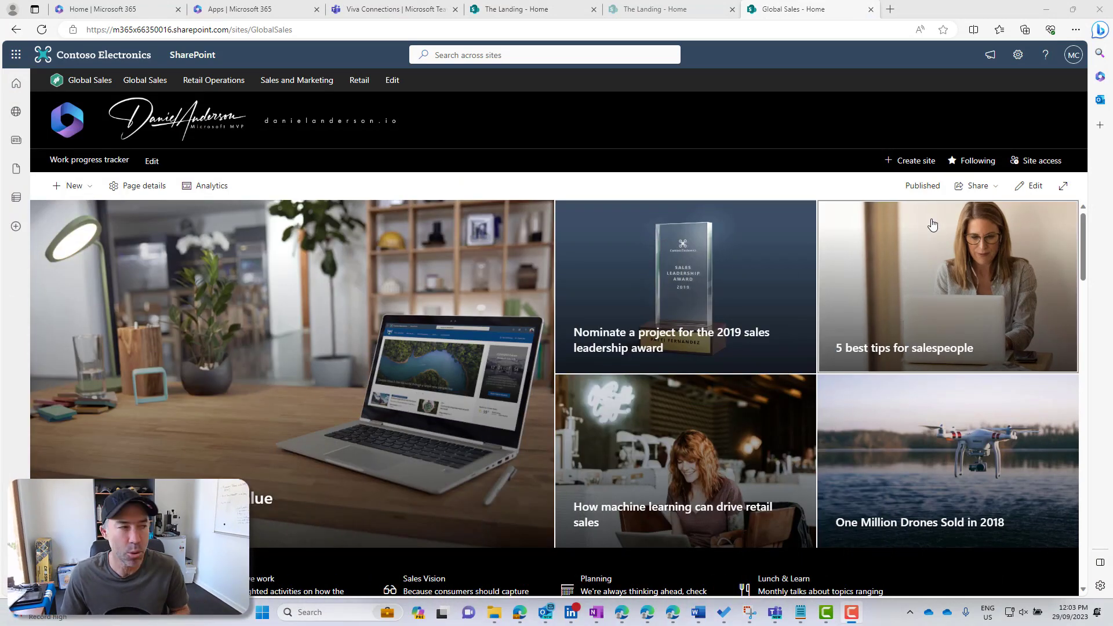
Step: Open the Work progress tracker new-item form and copy a link to it
click(95, 165)
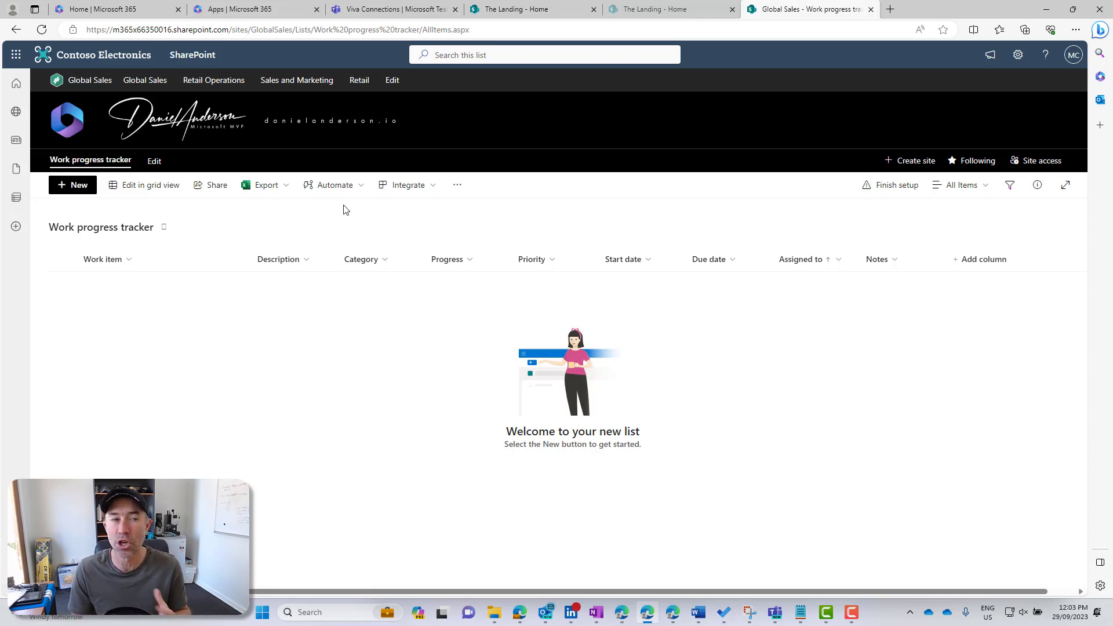
click(89, 187)
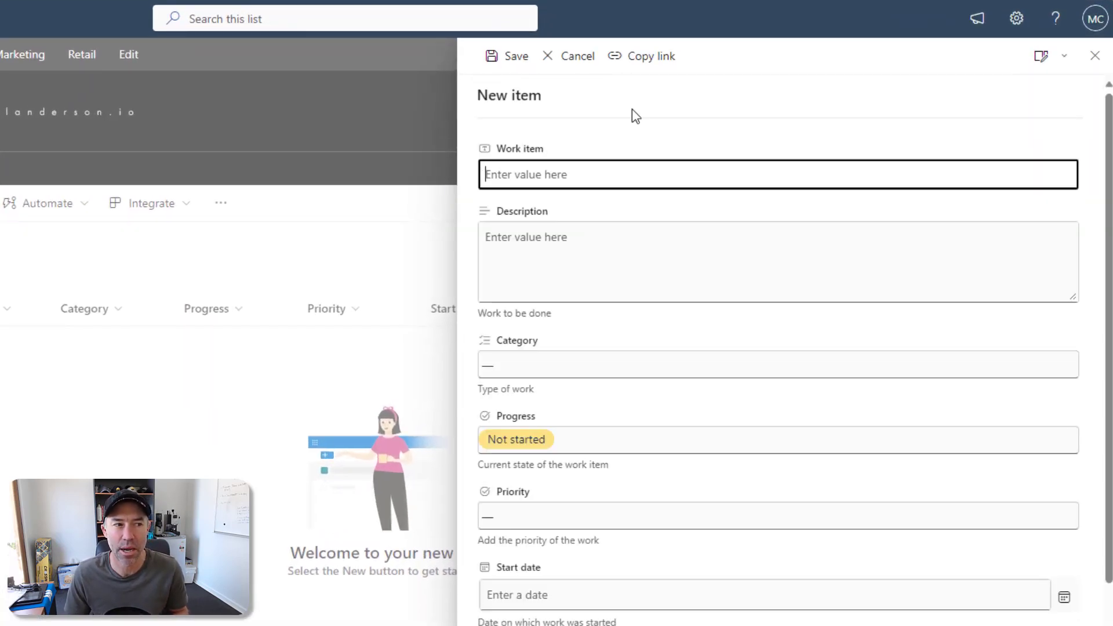
click(645, 58)
click(634, 154)
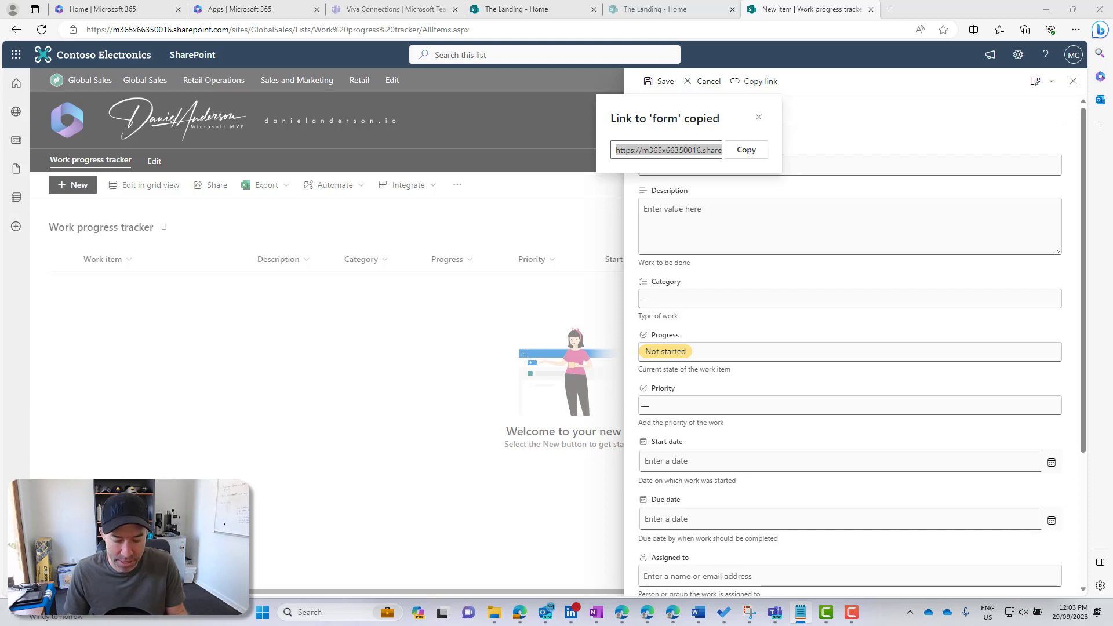
Step: Switch to Notepad, which holds the pasted new-item form URL
key(alt+Tab)
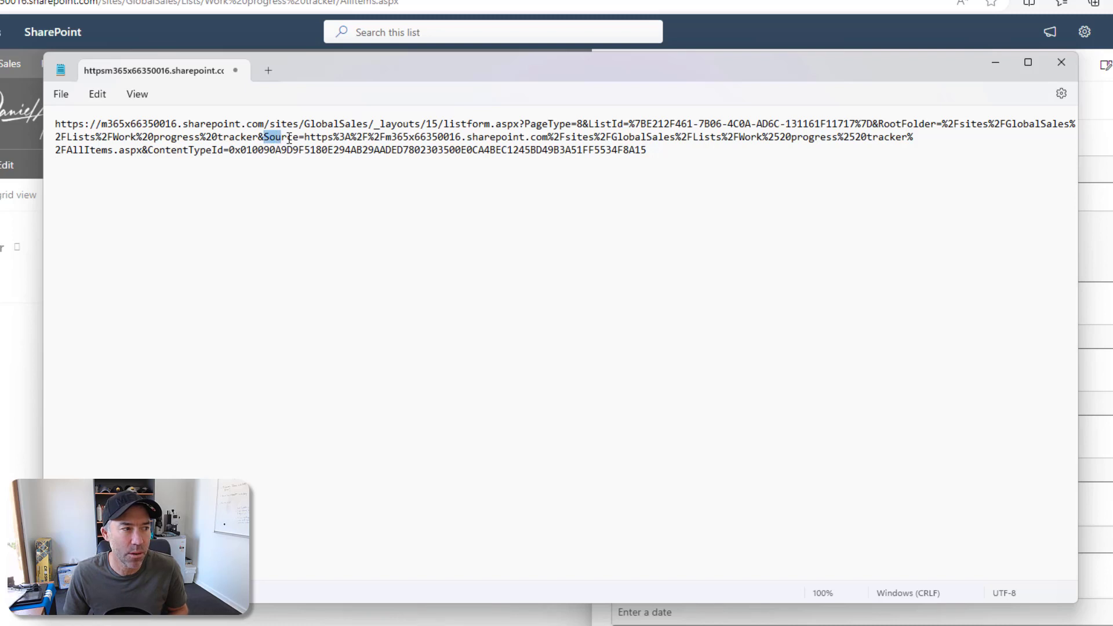
Step: Delete the Source value so &ContentTypeId directly follows Source=, then minimize Notepad
drag(309, 139, 156, 153)
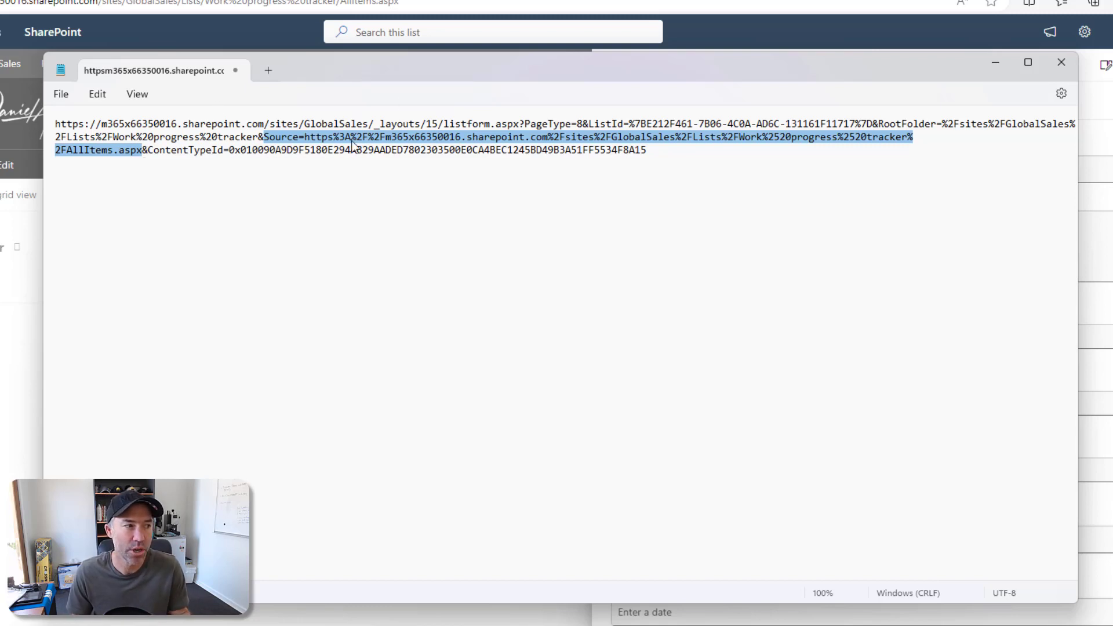
click(313, 144)
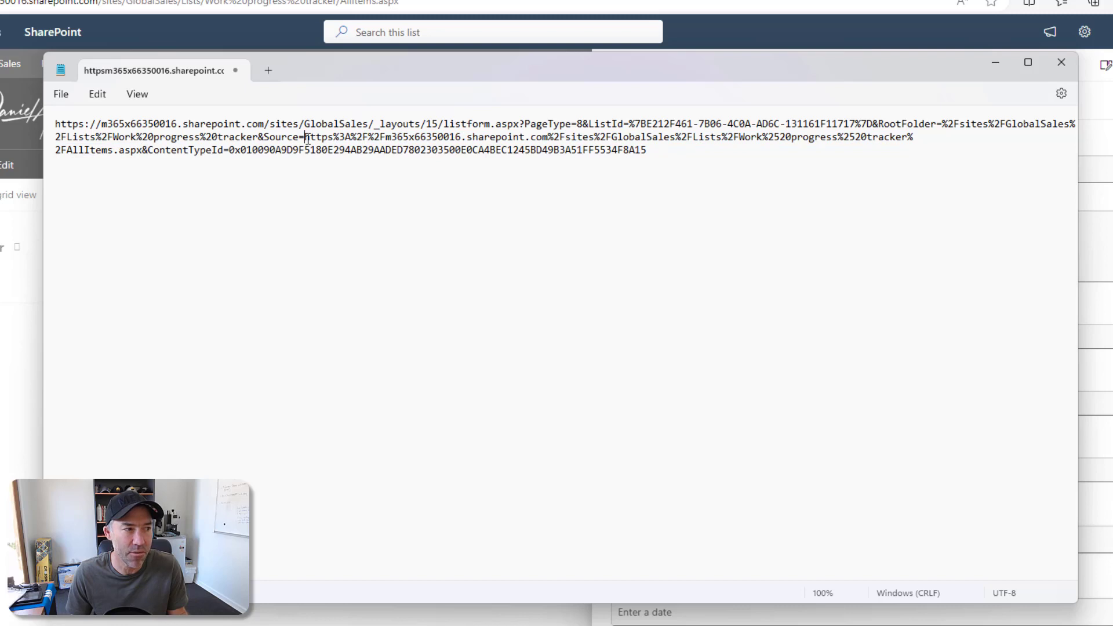
drag(325, 137, 144, 150)
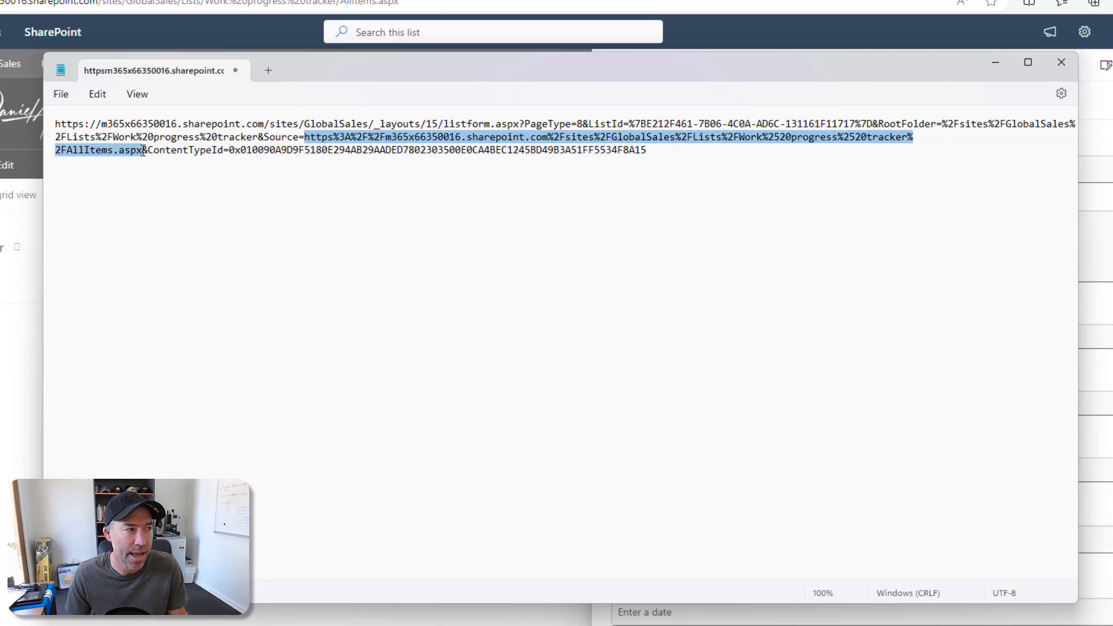
key(Delete)
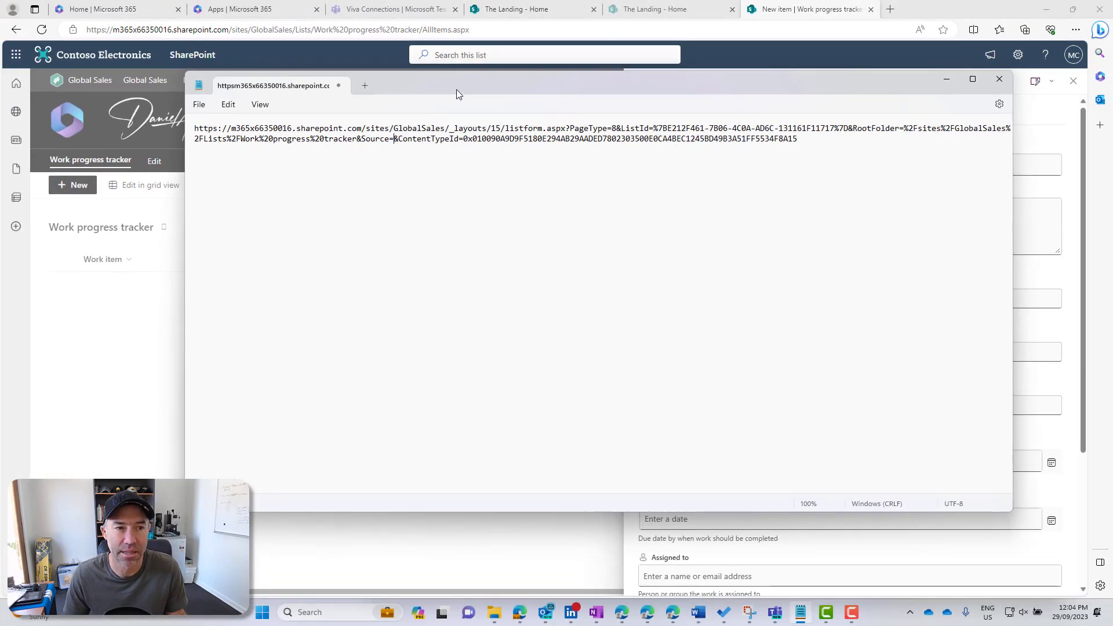
click(946, 79)
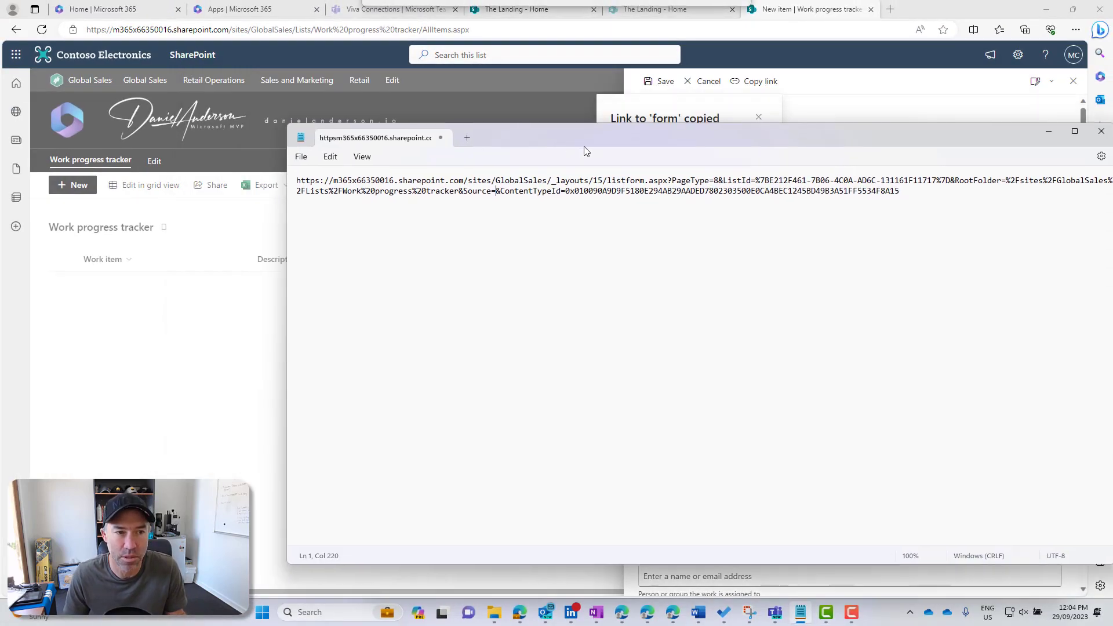
Step: Close the form and copy the Global Sales site home address from the address bar
click(1074, 83)
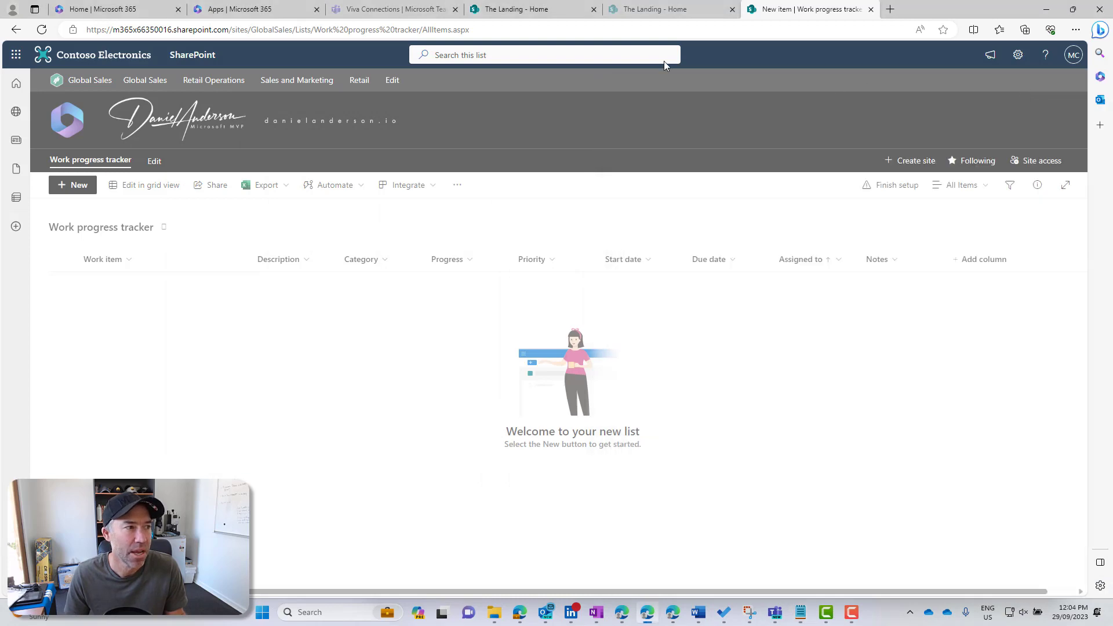
click(63, 125)
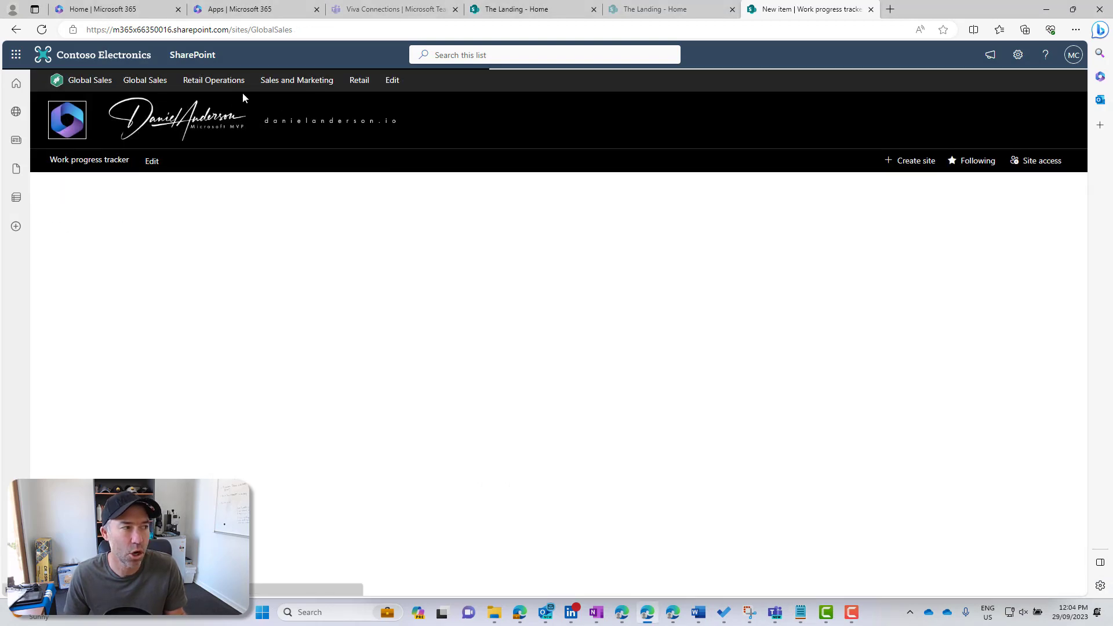
click(297, 29)
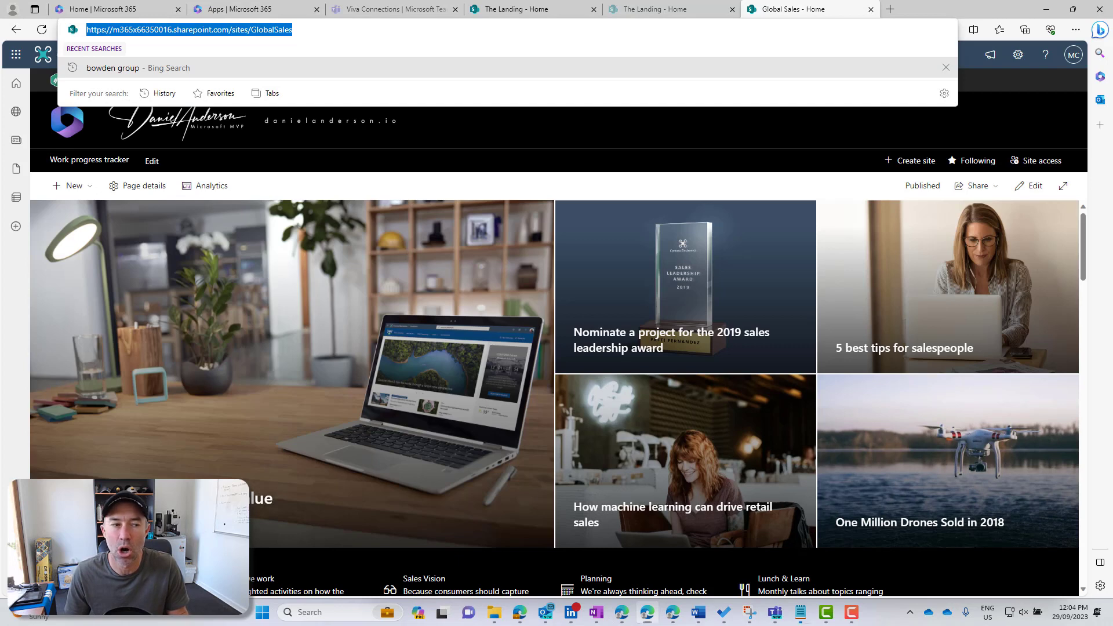
Step: Paste the site home address after Source= in the Notepad URL and select the full link
key(alt+Tab)
drag(806, 152, 510, 93)
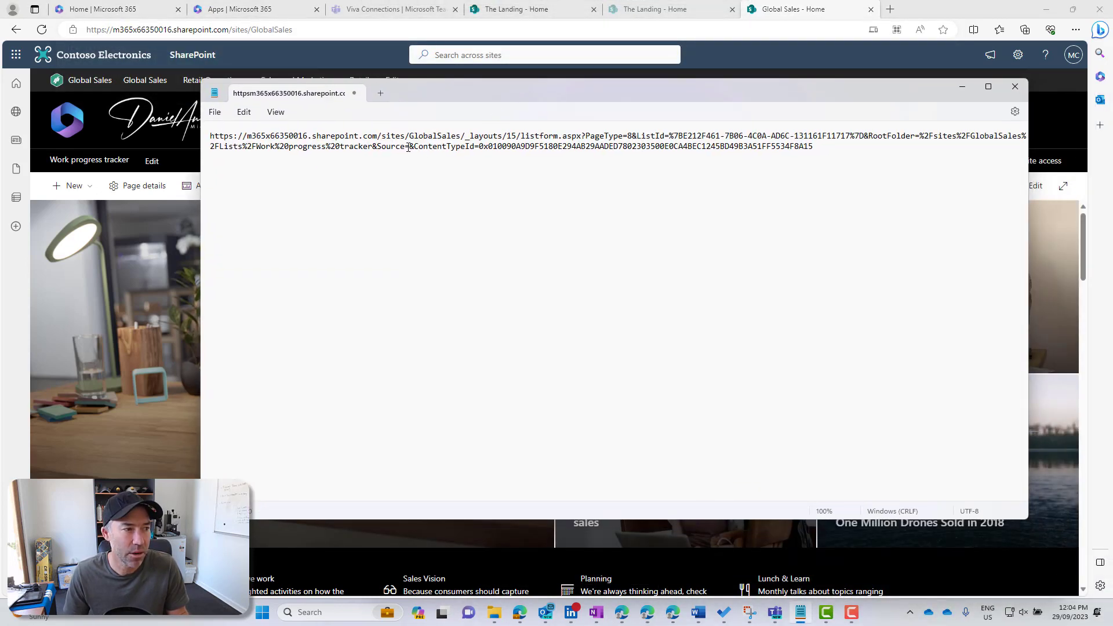
key(ctrl+v)
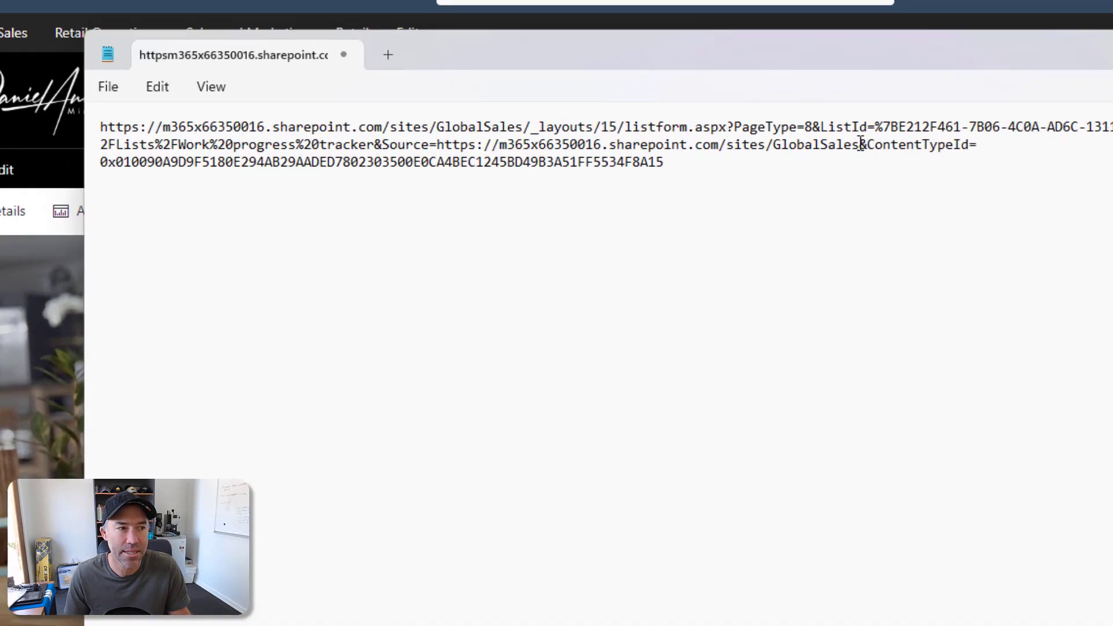
drag(773, 178, 46, 131)
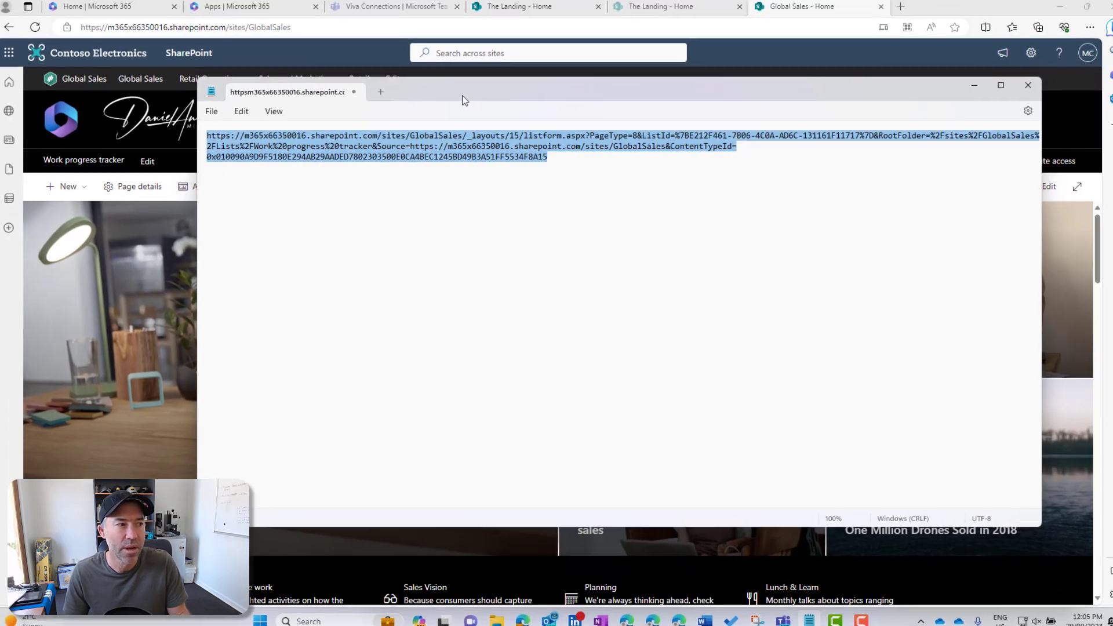
drag(462, 95, 1112, 139)
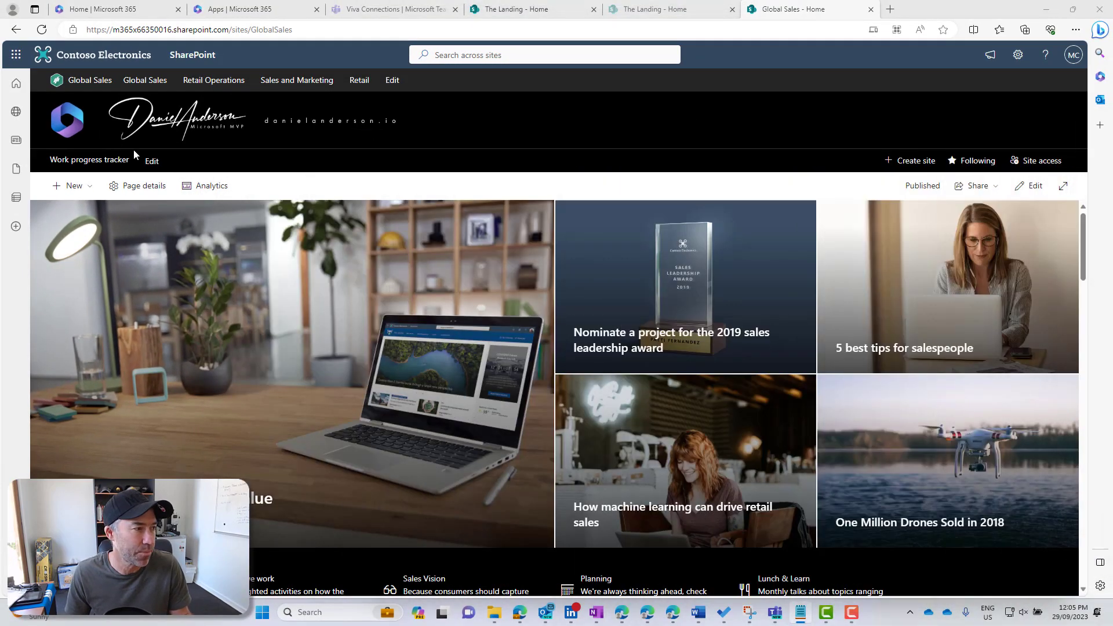
Step: Add and save an 'Add an item to the list' nav link under Work progress tracker using the form URL
click(152, 163)
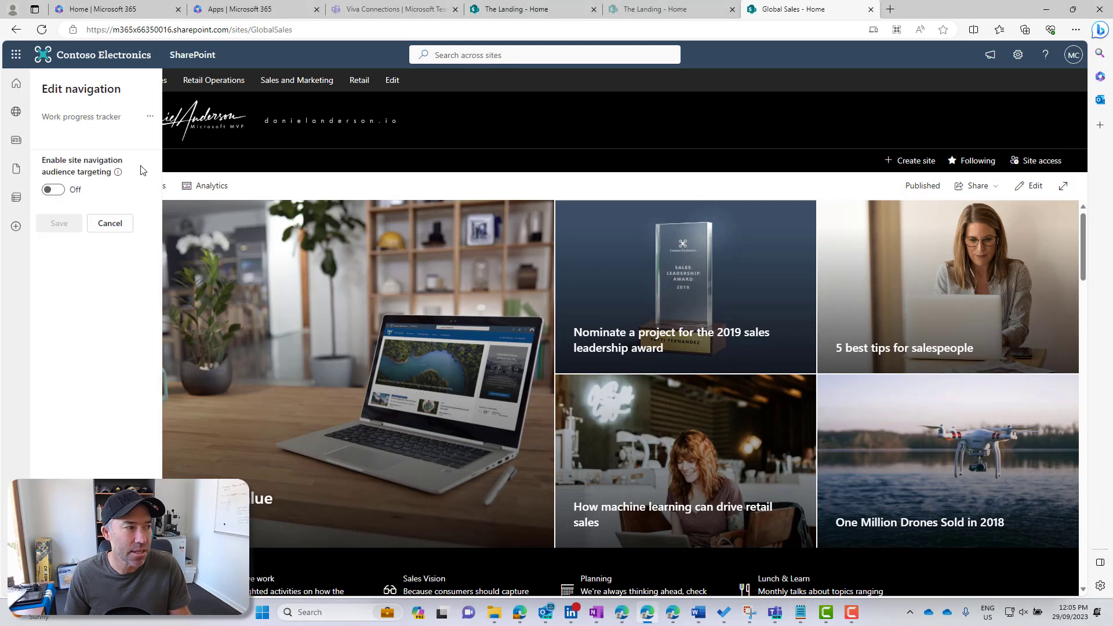
mouse_move(118, 172)
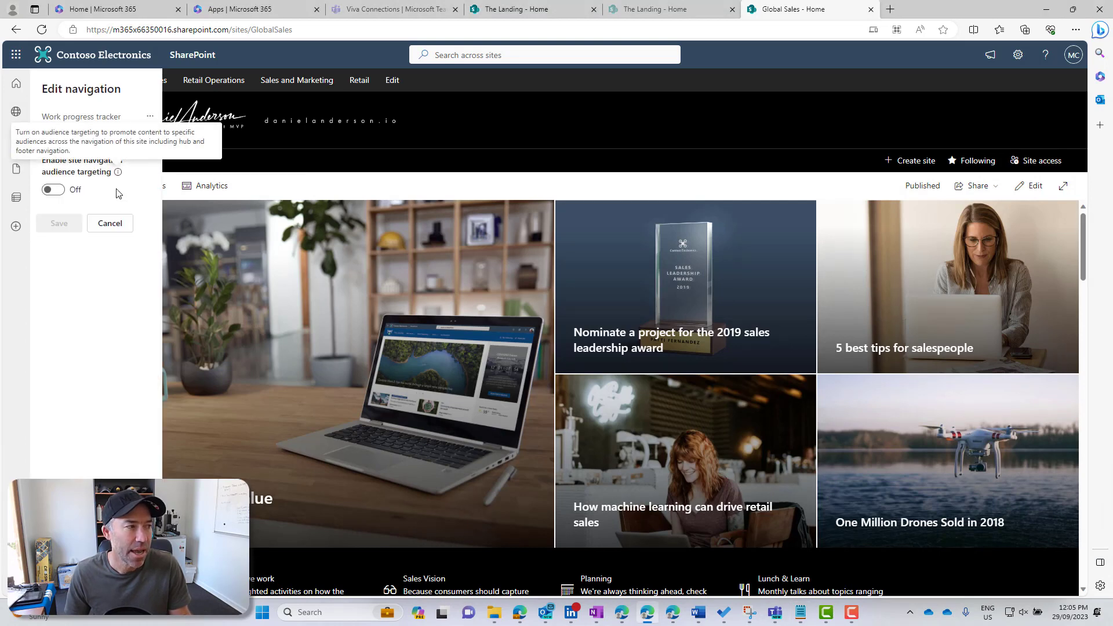
click(96, 128)
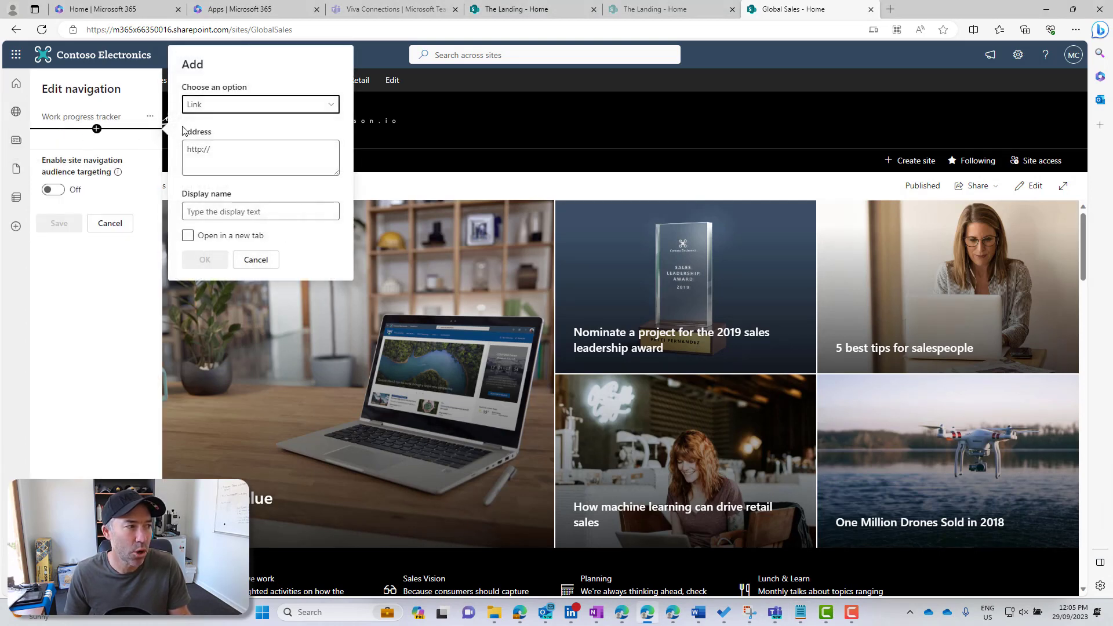
click(213, 151)
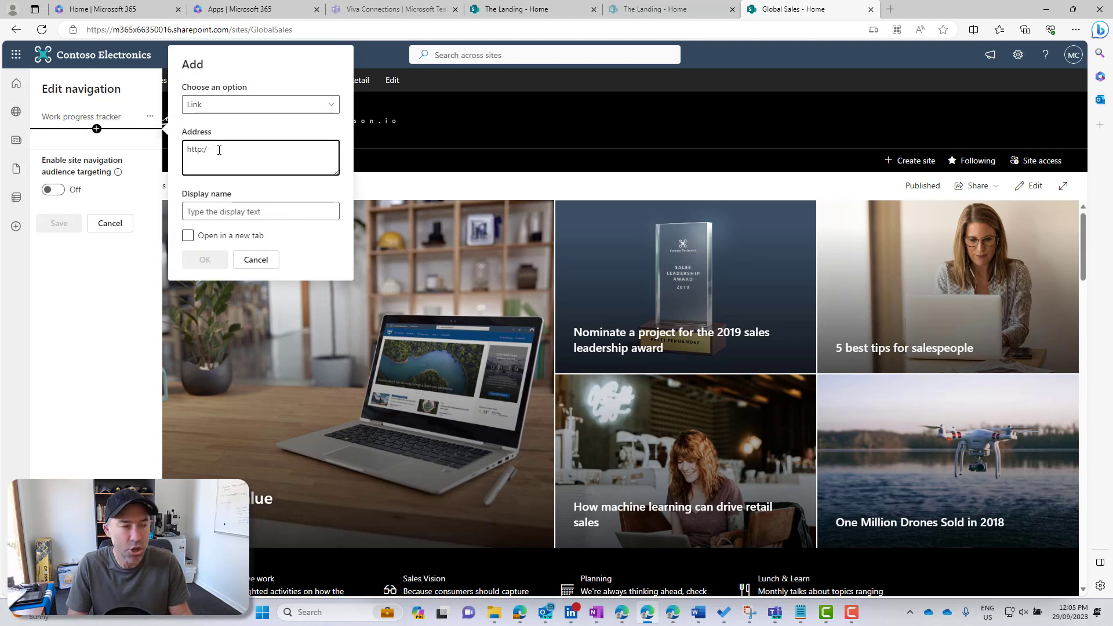
key(ctrl+v)
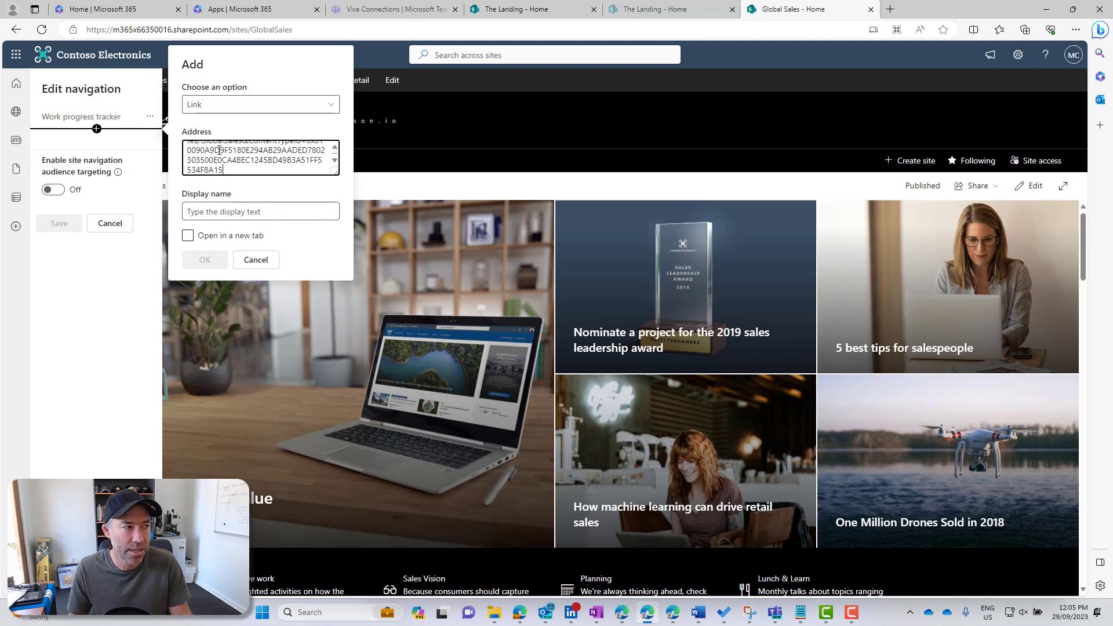
click(217, 214)
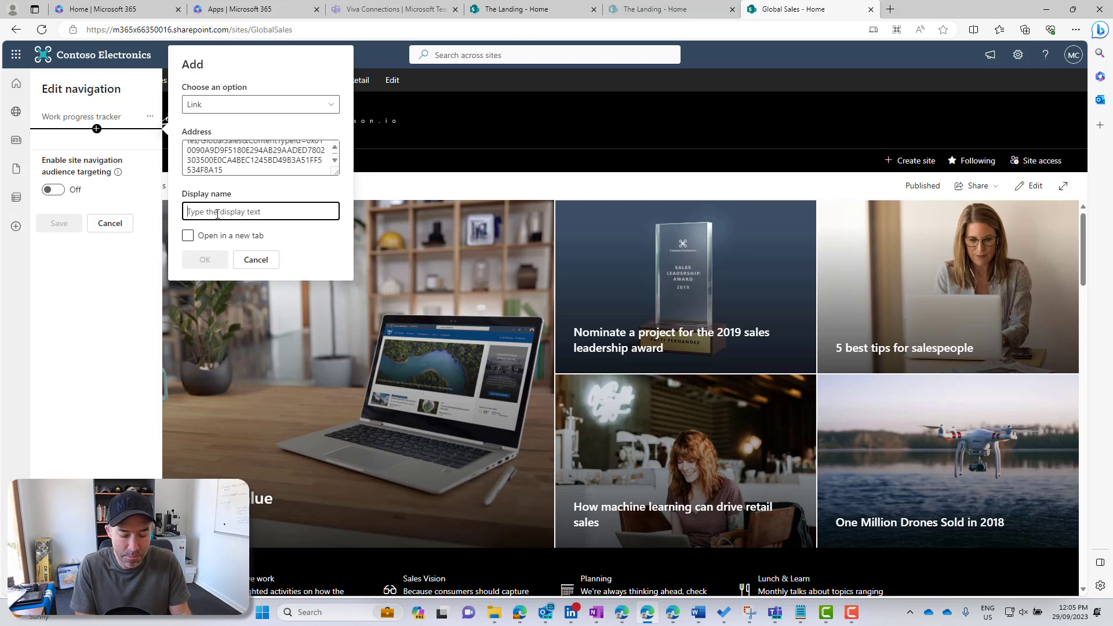
text(Add an item to the list)
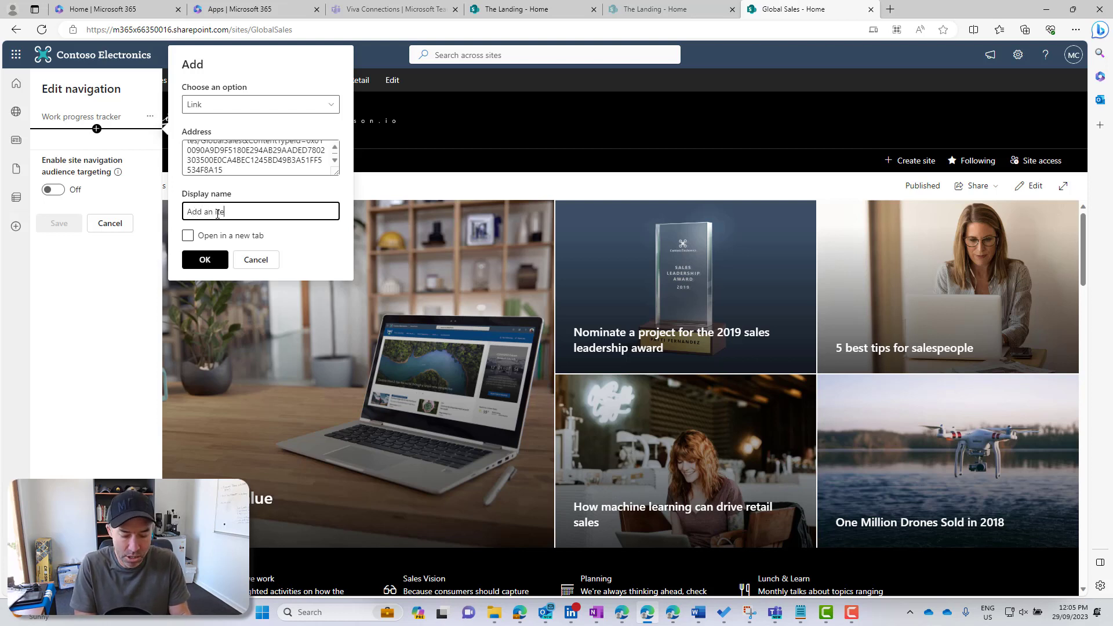
click(212, 259)
click(61, 250)
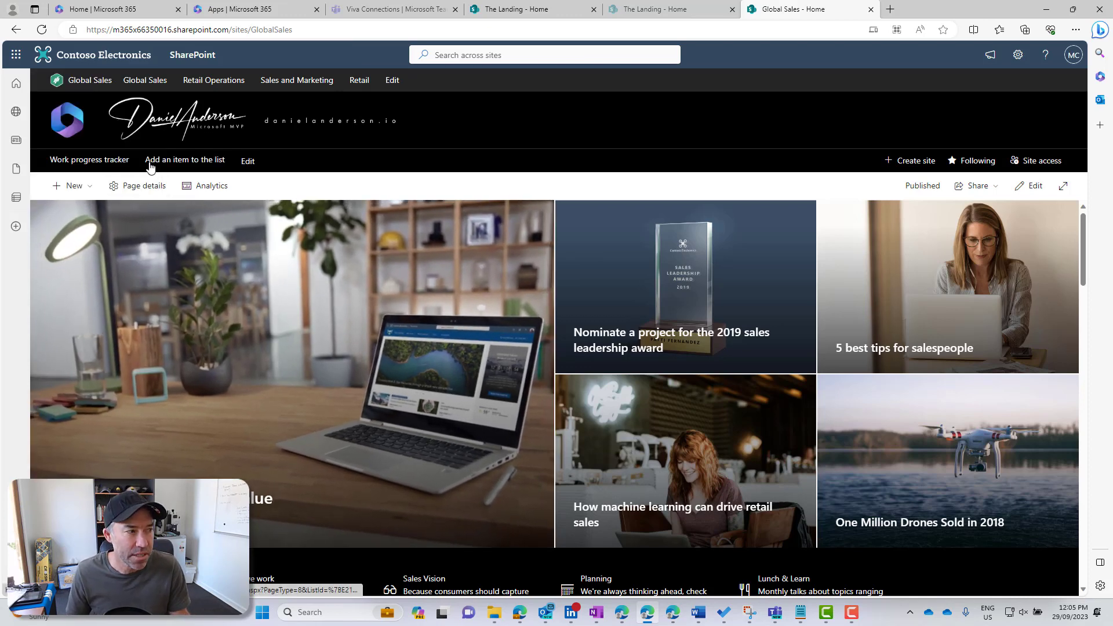
Step: Through the new link, add work item 'Fix OneDrive Sync' with category Design and priority Critical
click(179, 163)
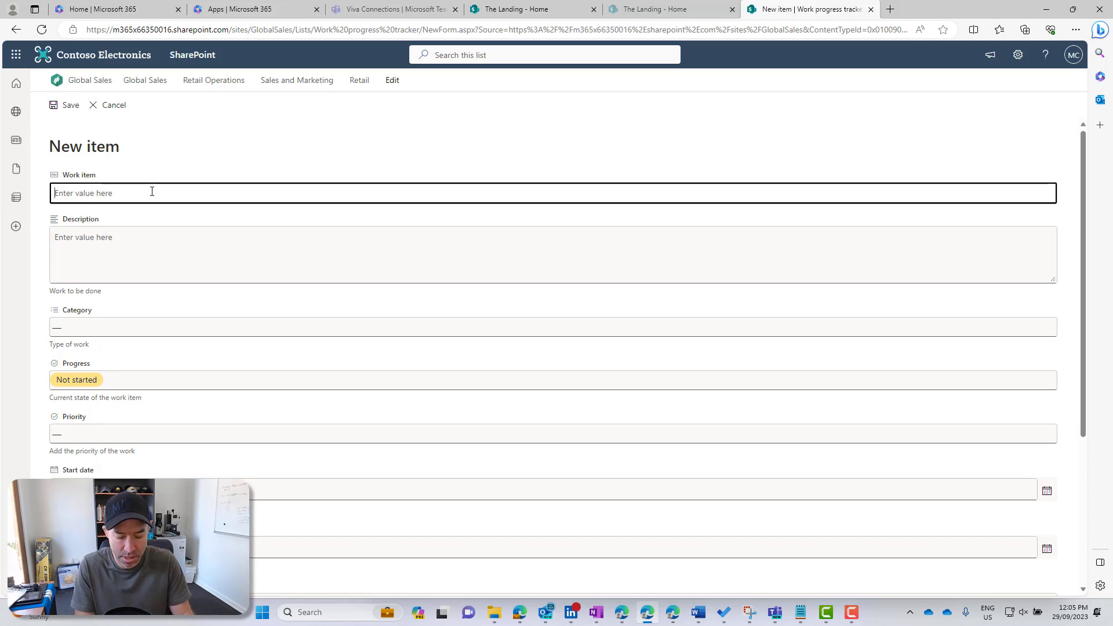
text(Fix OneDriv)
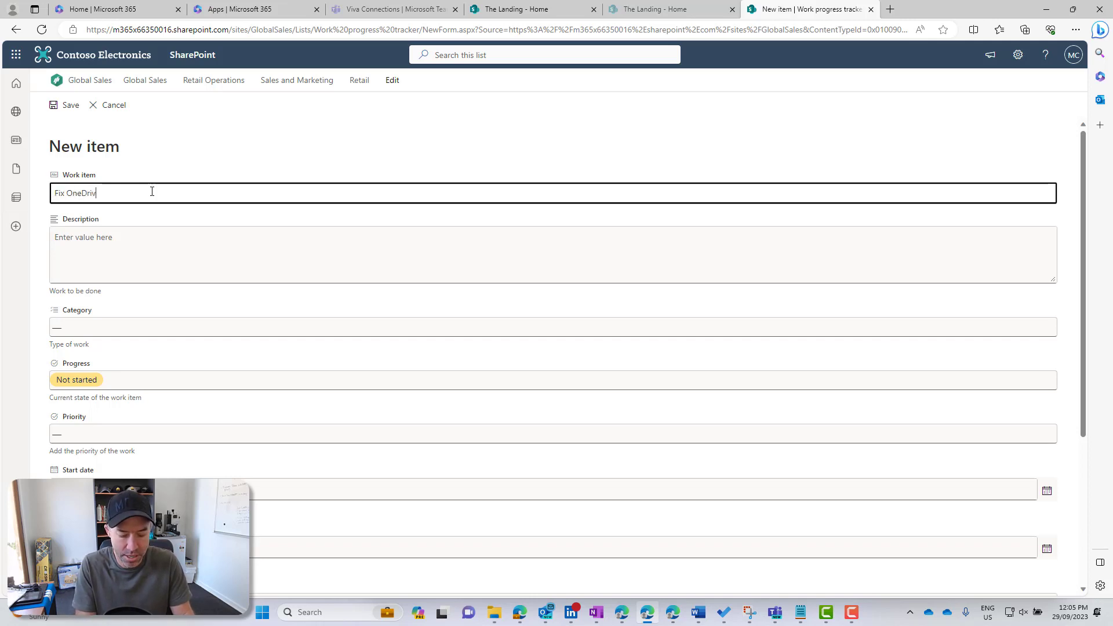
text(e Sync)
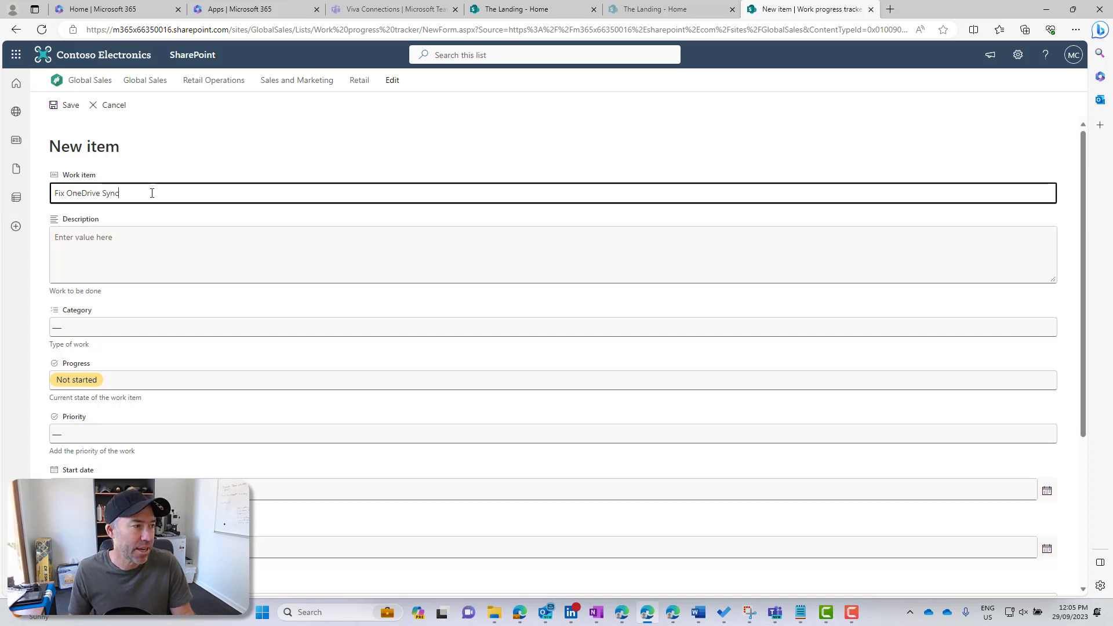
click(128, 328)
click(118, 380)
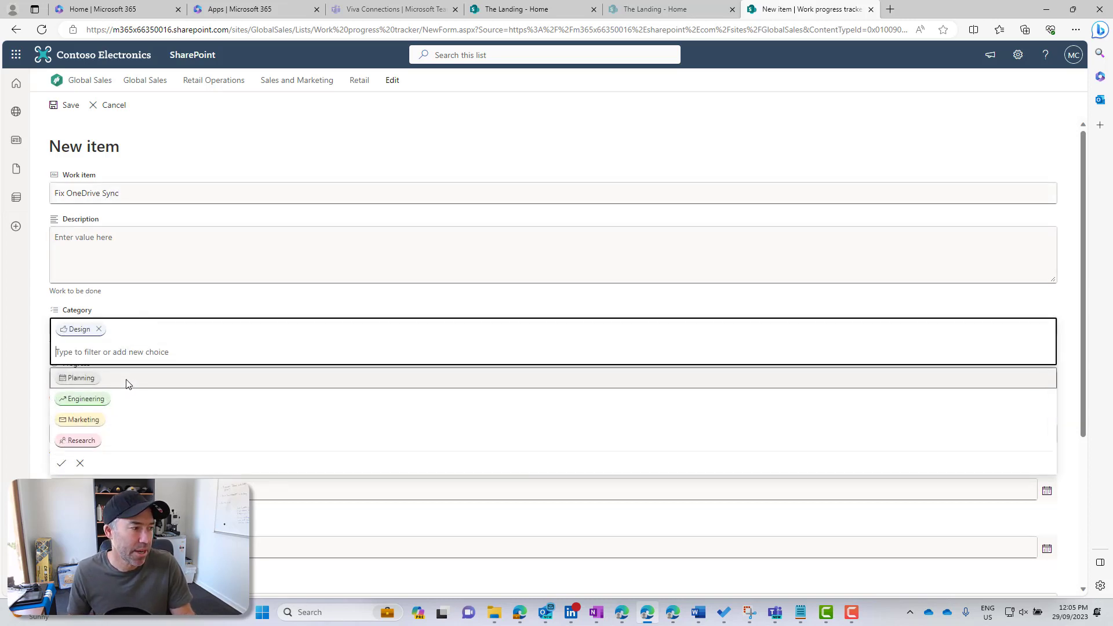
click(62, 463)
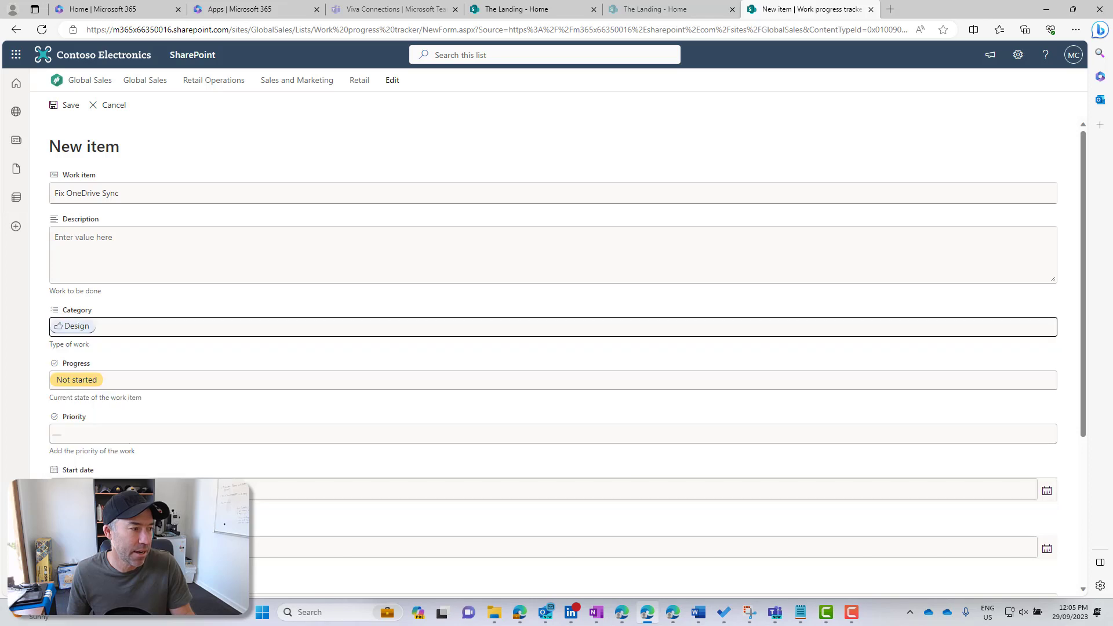
click(111, 442)
click(77, 465)
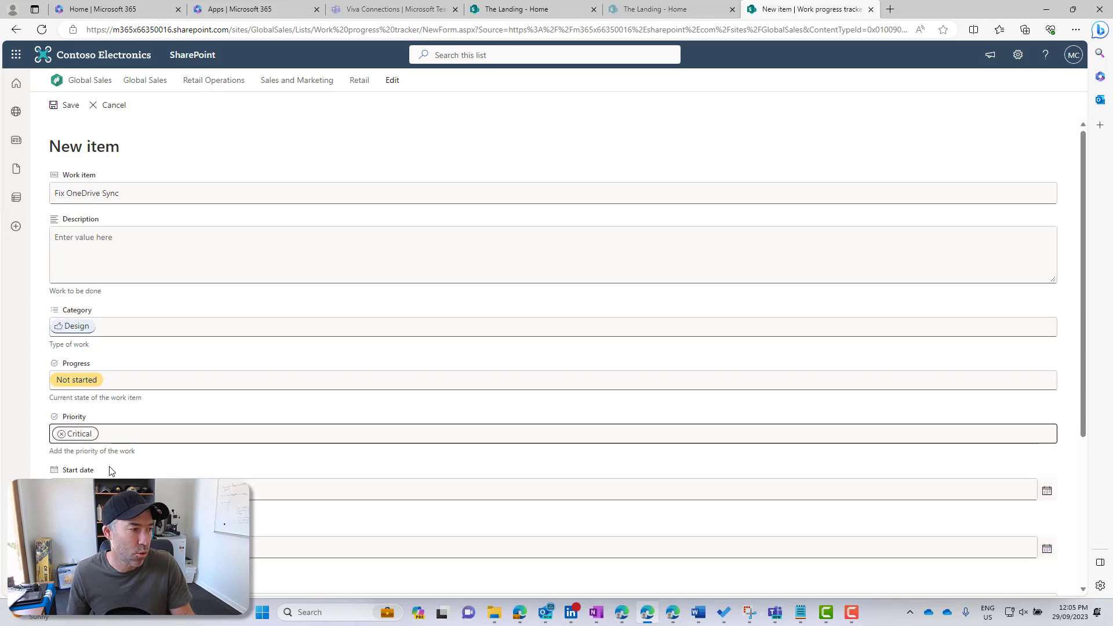
click(69, 106)
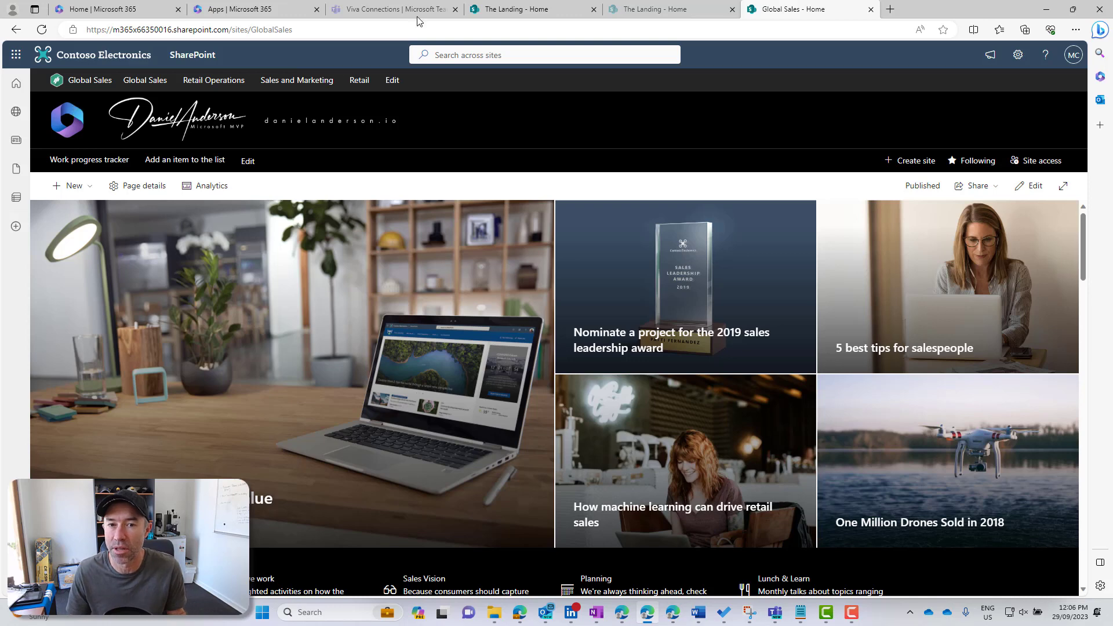
Step: In Notepad, select the Source address within the form URL
key(alt+Tab)
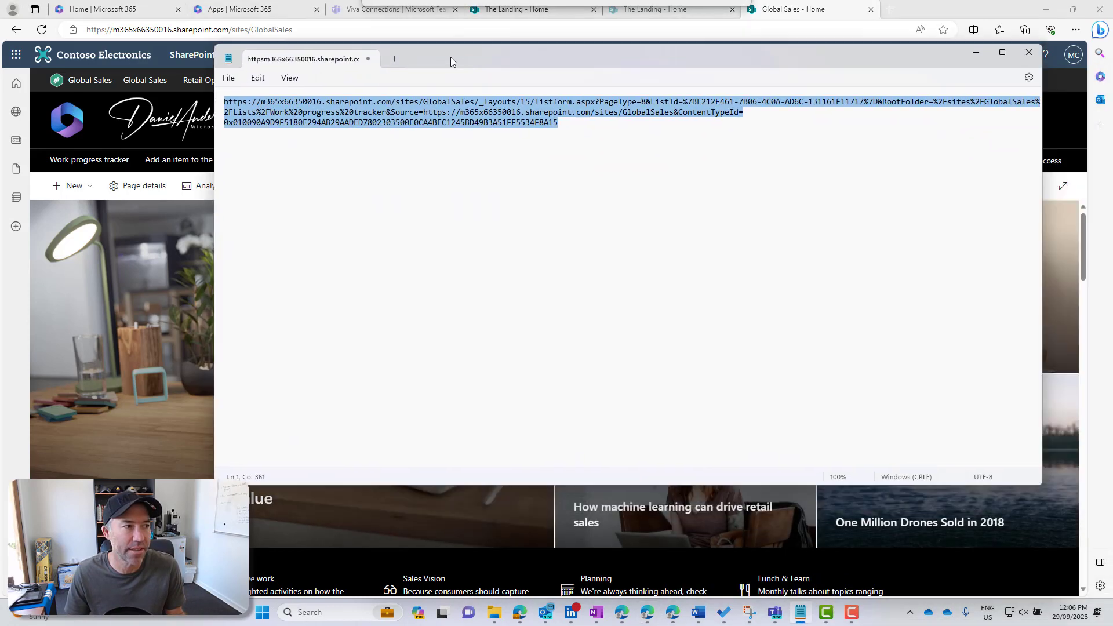
click(392, 109)
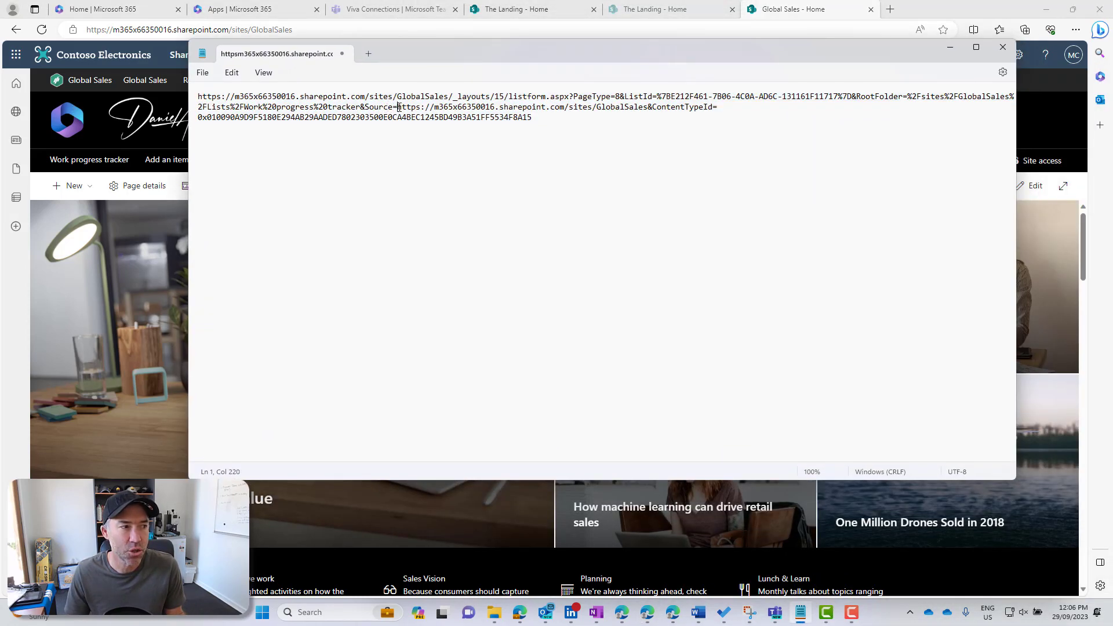
drag(399, 108, 553, 113)
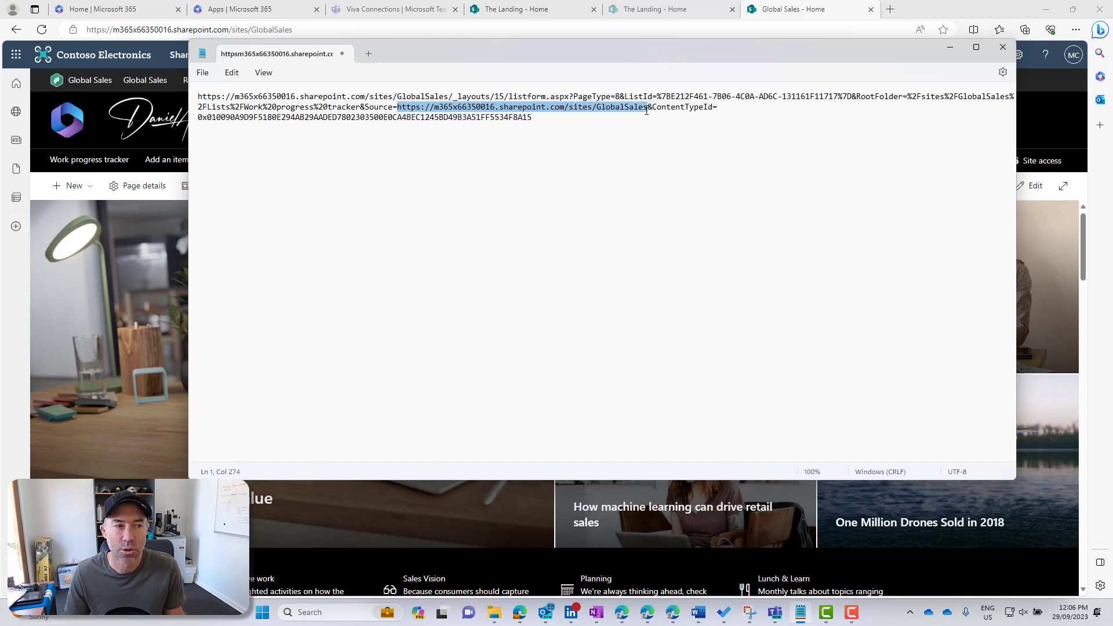